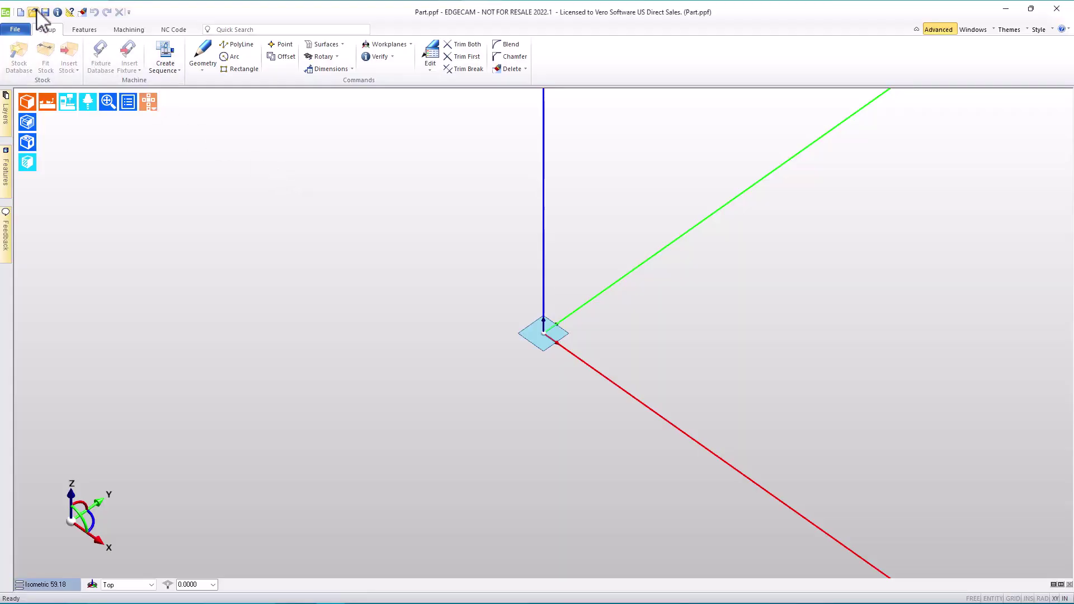
Open the IPG0001.ppf part file
click(35, 12)
double_click(419, 248)
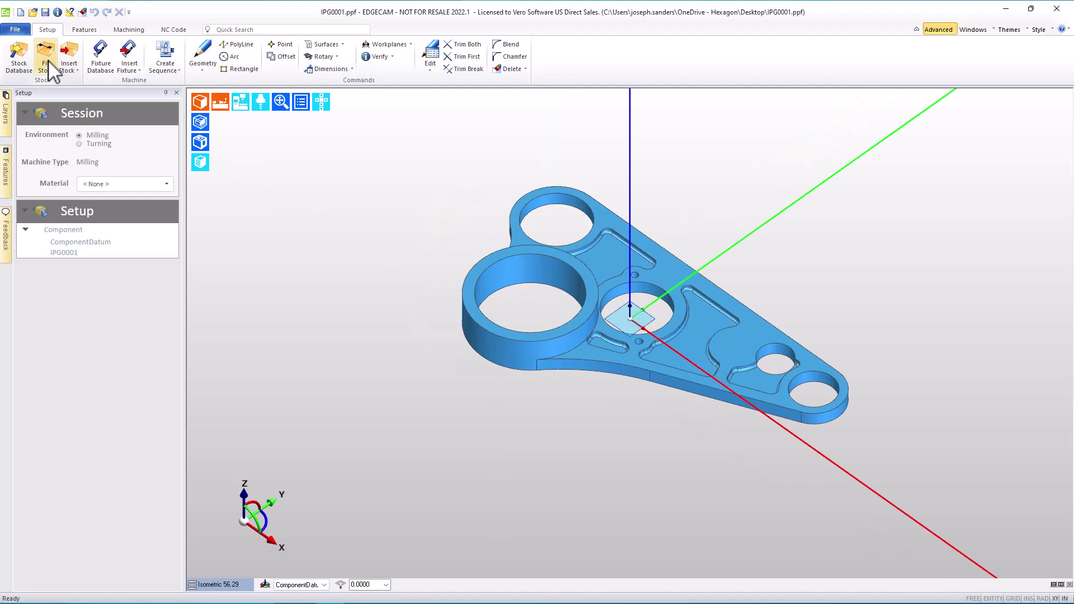
click(49, 58)
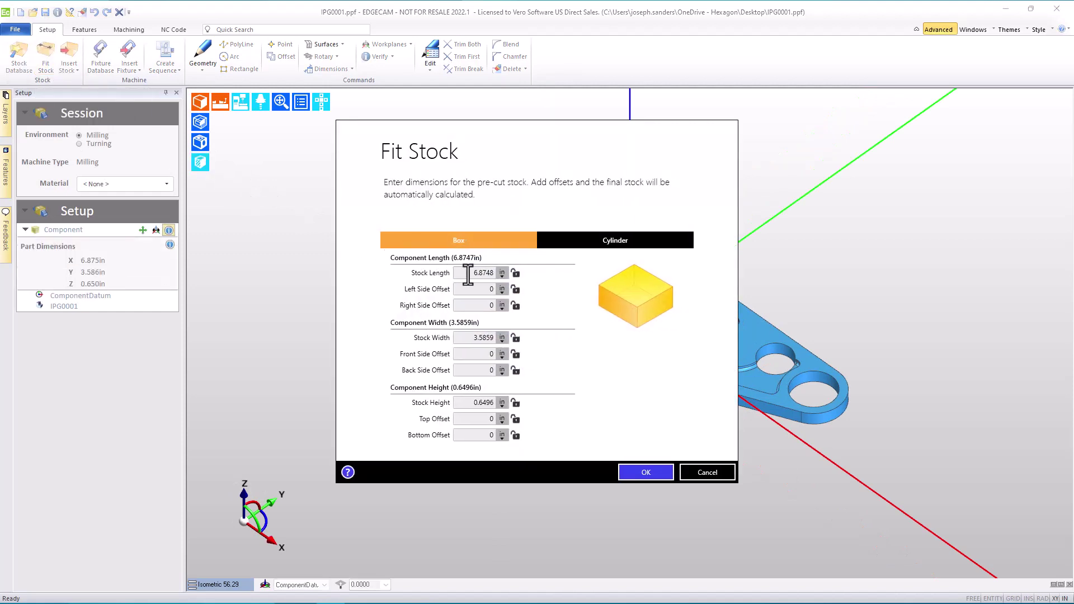
Fit stock with length 7, width 4 and height 1, and confirm it
click(467, 272)
text(7)
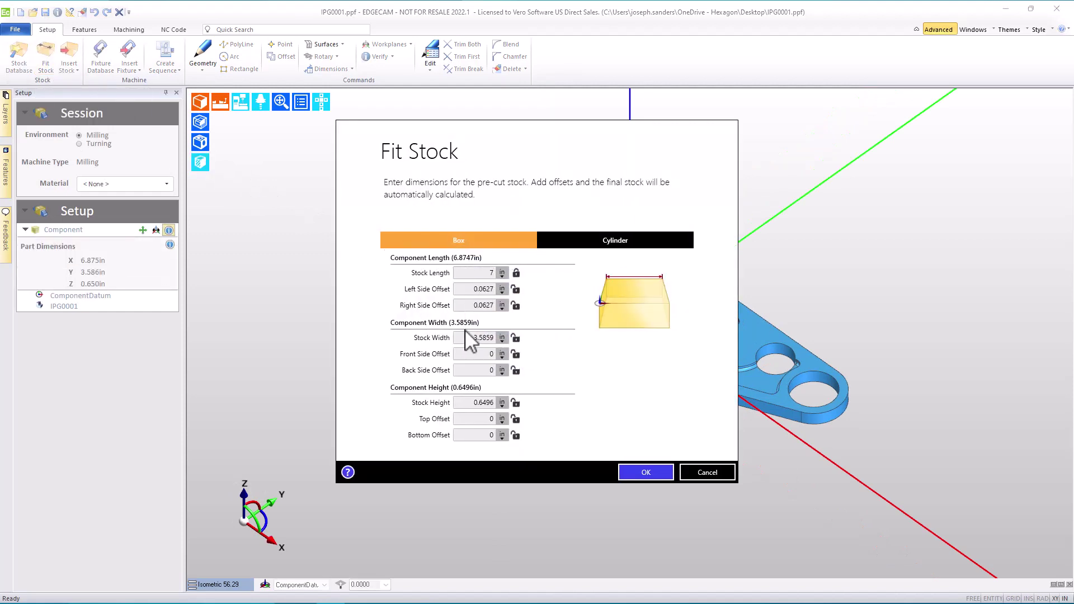
click(461, 337)
text(4)
double_click(462, 337)
text(4)
click(469, 403)
text(1)
click(467, 419)
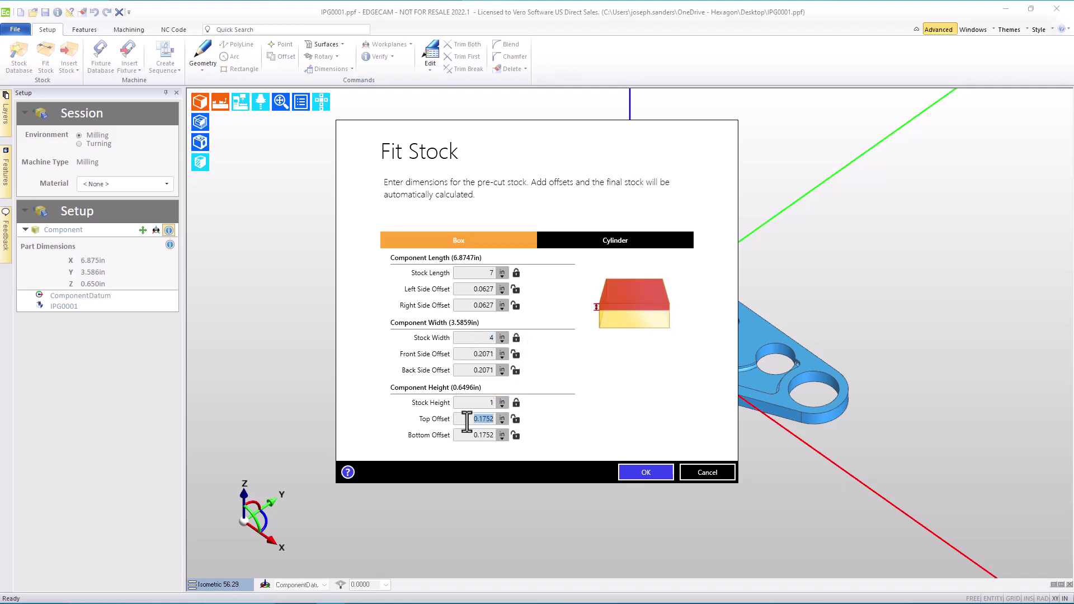
key(Return)
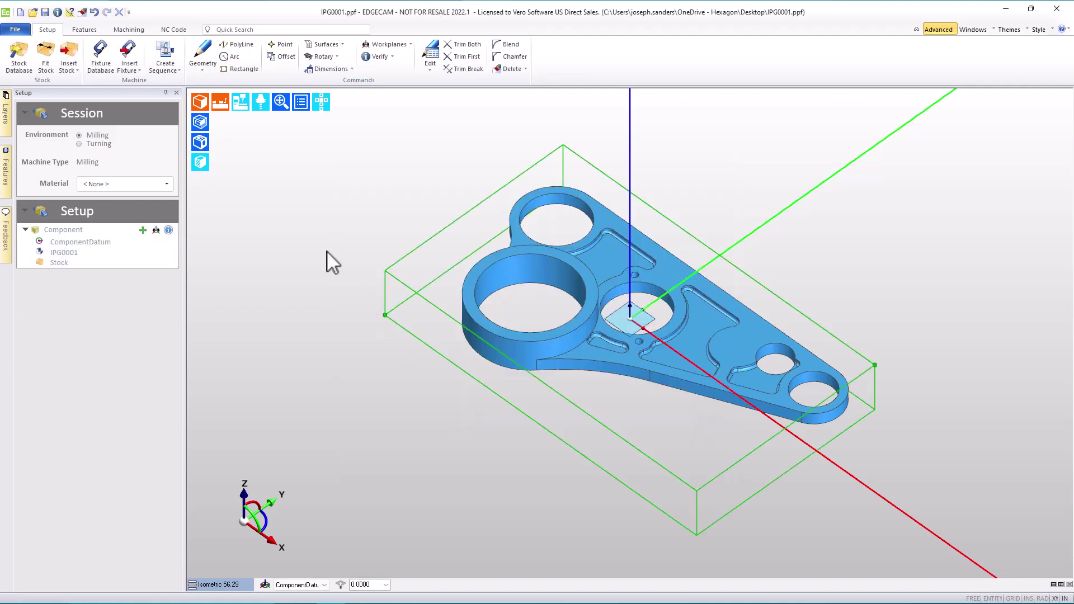
Render the 7 x 4 x 1 stock box as a translucent shaded solid
click(202, 122)
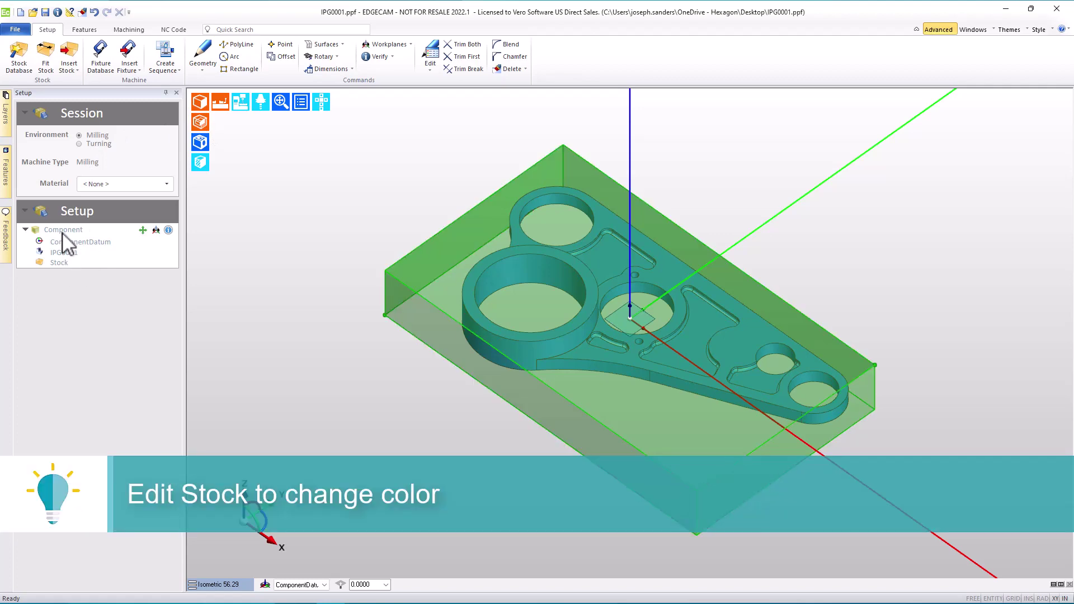
Edit the Stock item and set its colour to a light greyish pink swatch
right_click(53, 263)
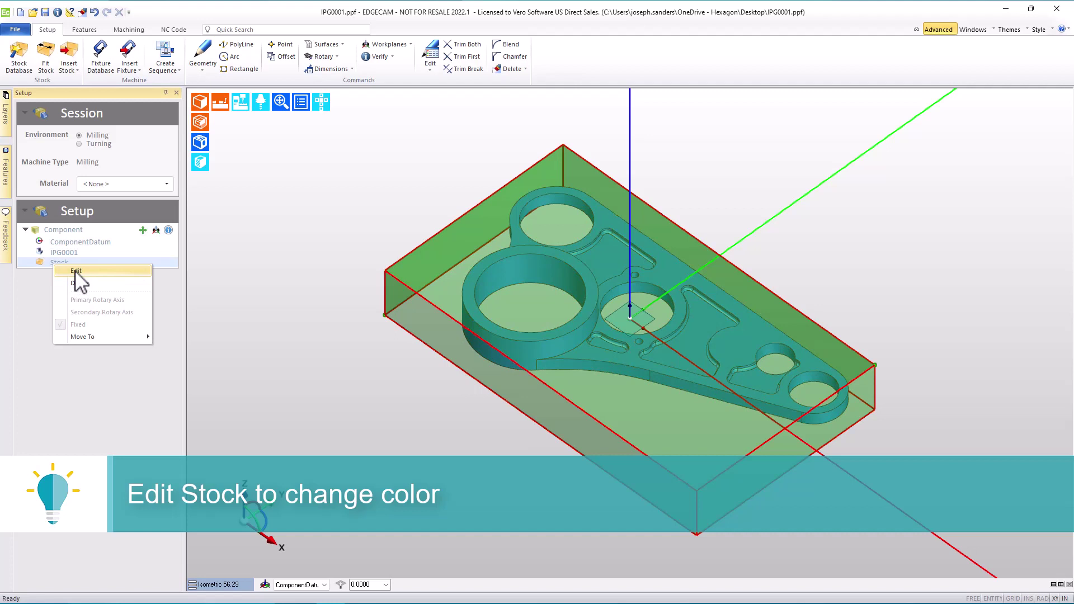
click(75, 270)
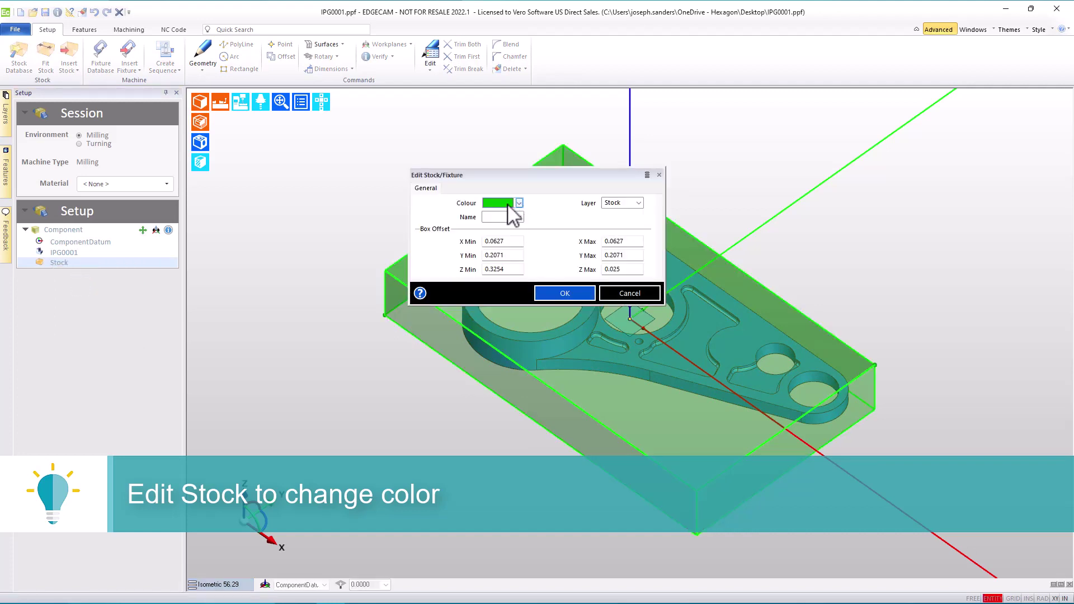
click(509, 205)
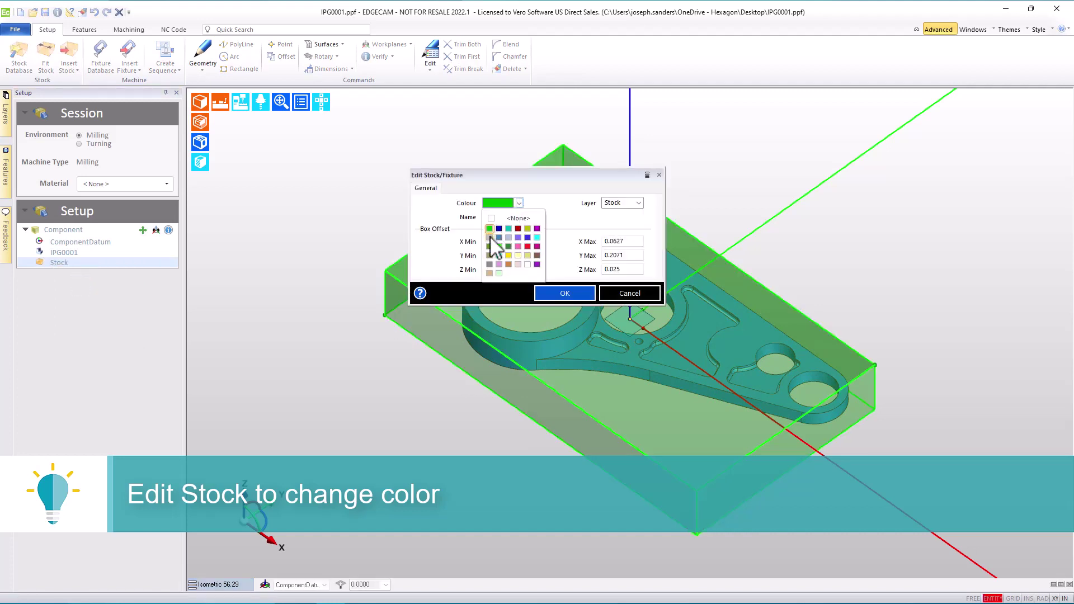
click(490, 237)
click(562, 294)
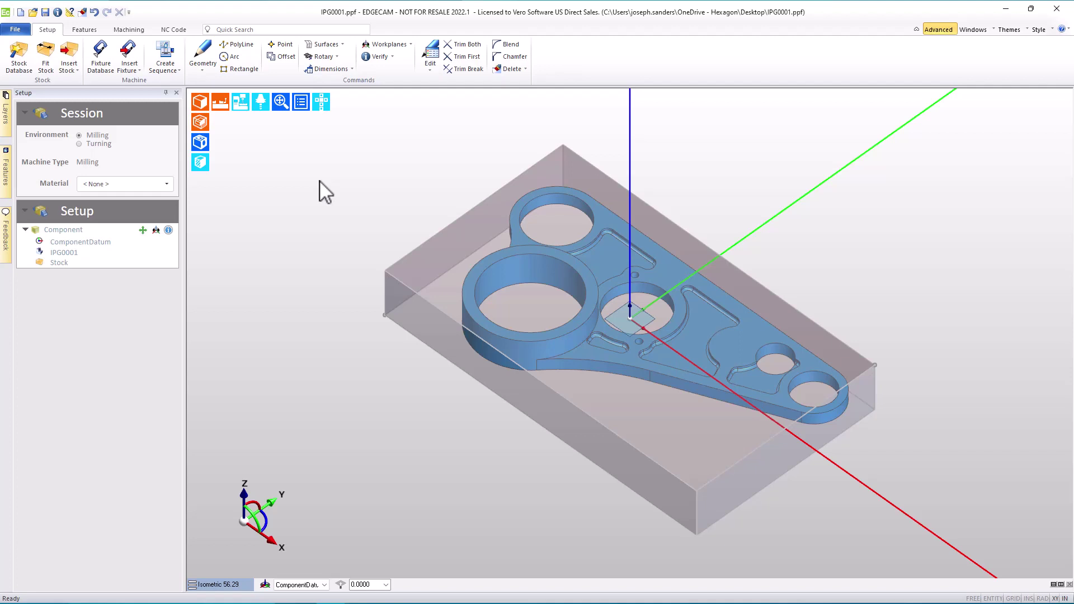
Undo the stock, then create a light grey Automatic Stock through Stocks and Fixtures
click(94, 12)
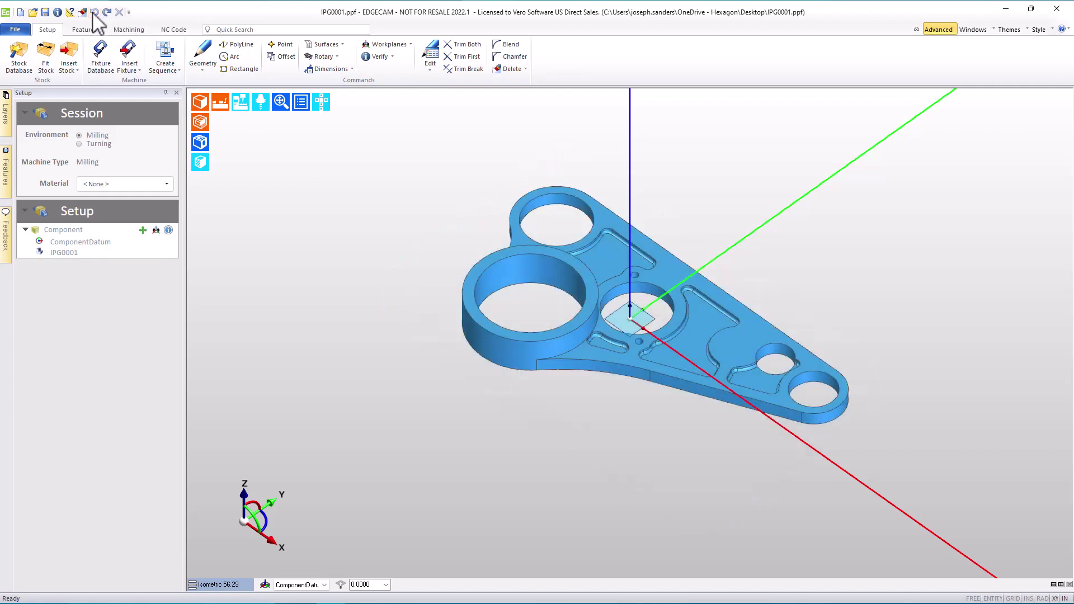
click(203, 57)
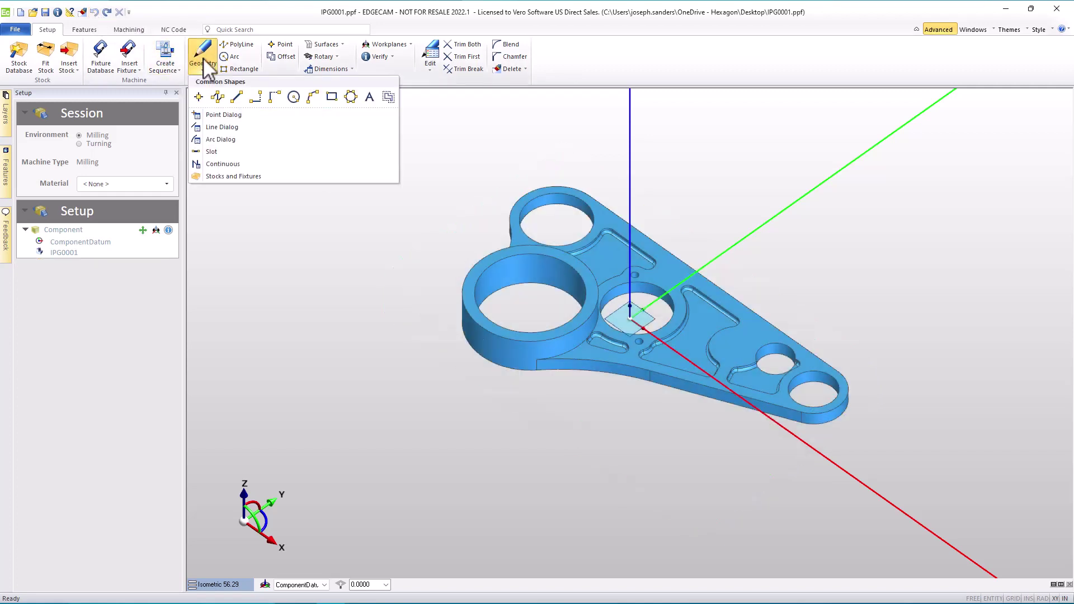
click(230, 177)
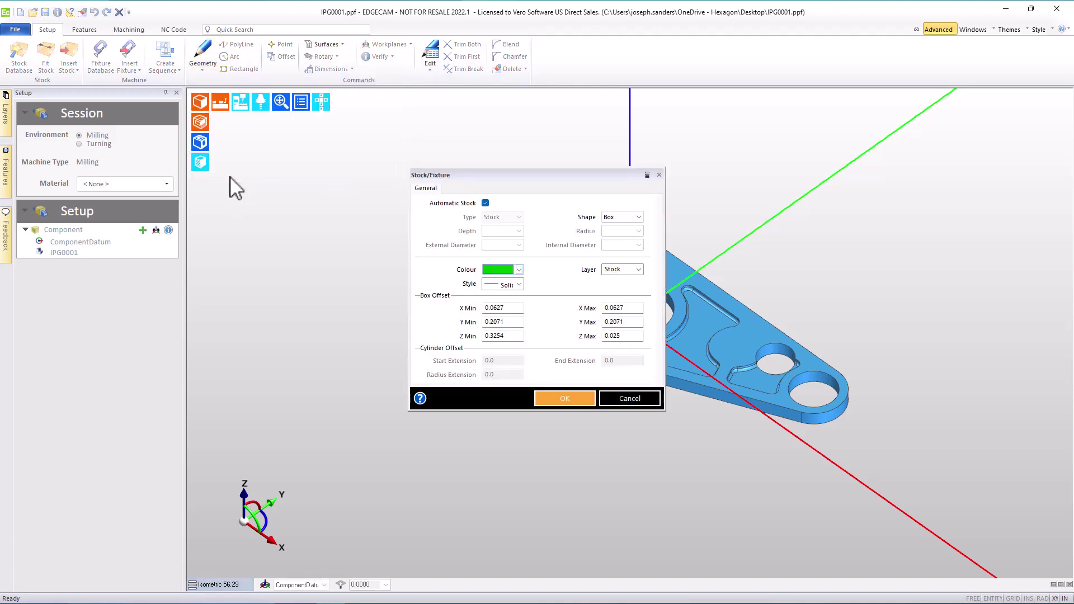
click(485, 203)
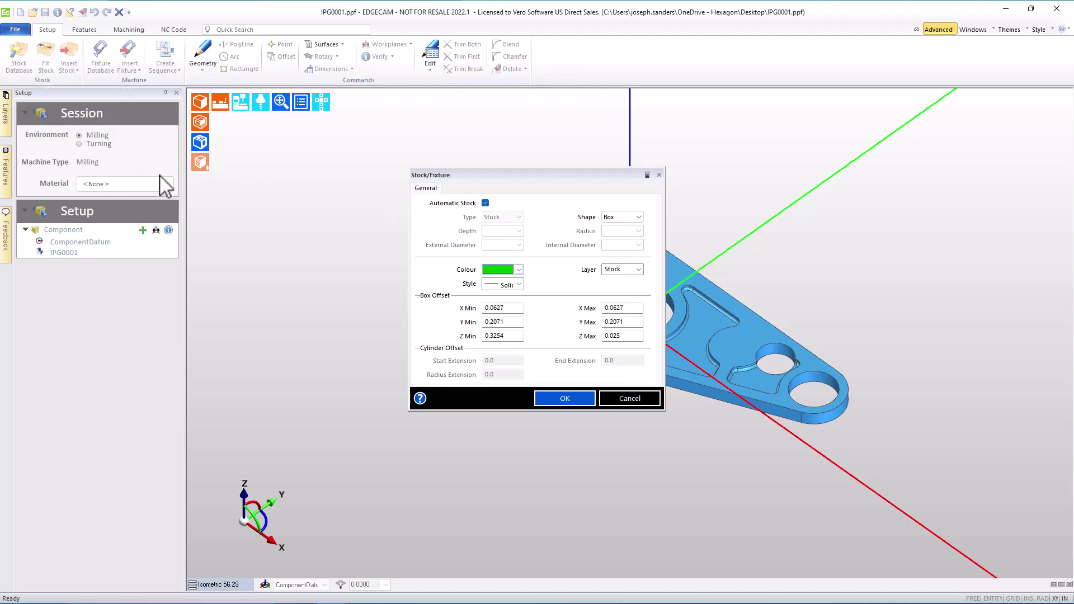
click(498, 270)
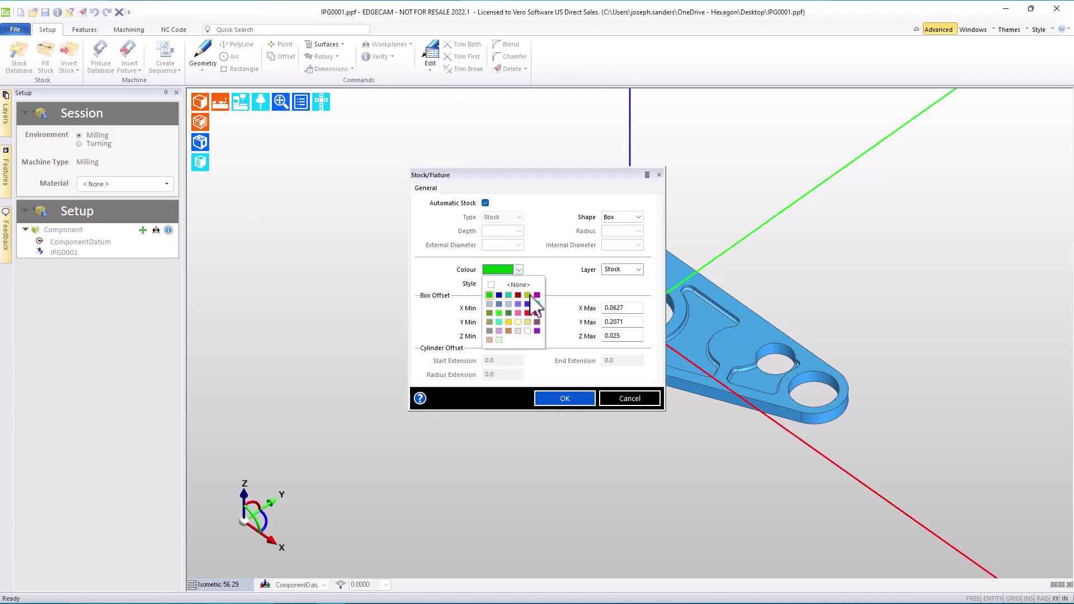
click(488, 303)
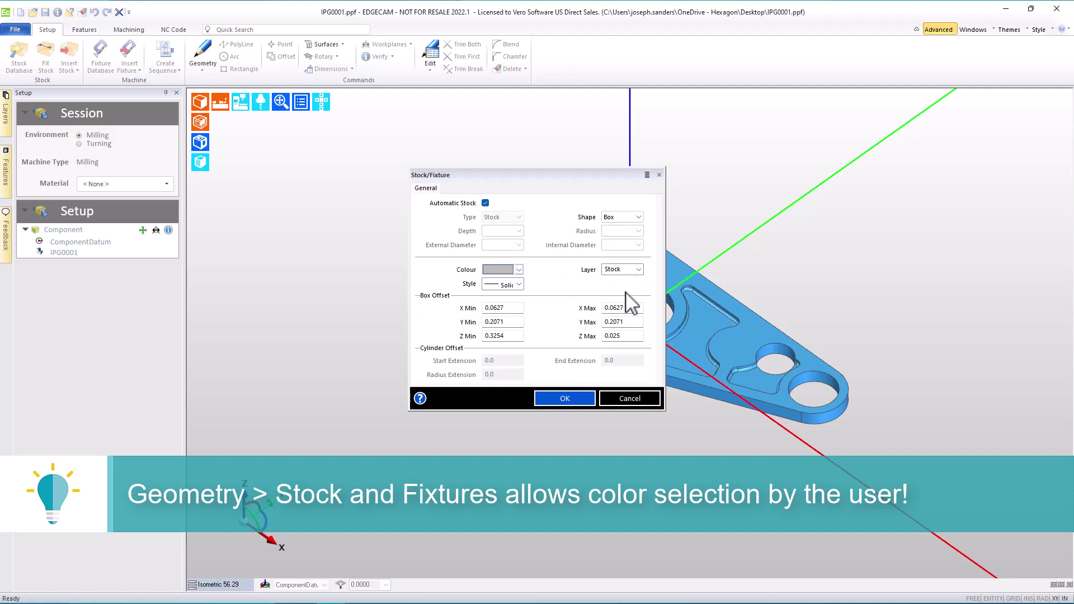
click(573, 391)
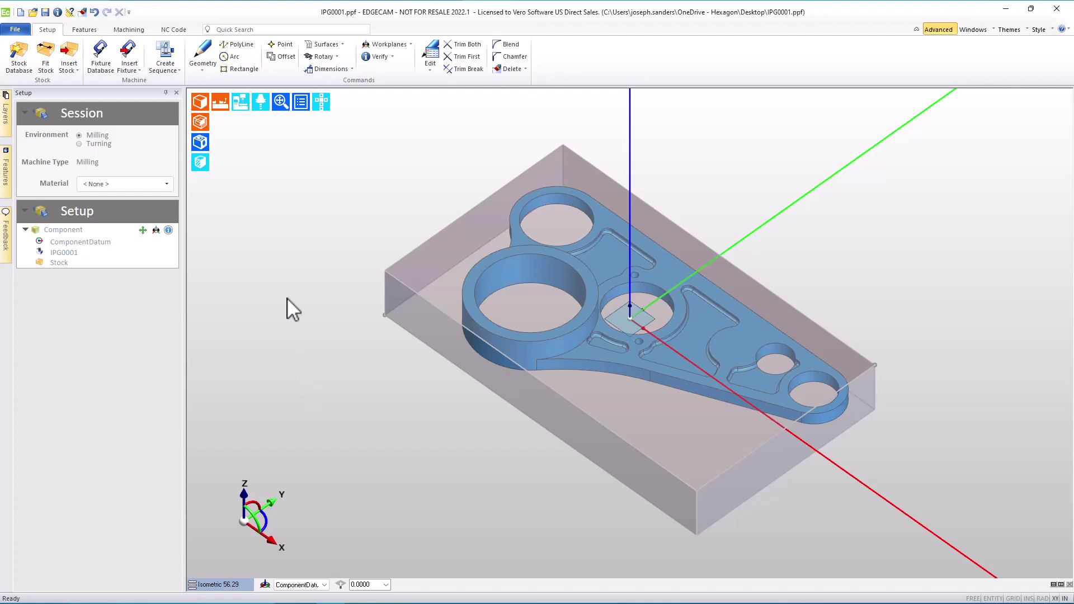
Discard changes and reopen the IPG0001 part
click(20, 12)
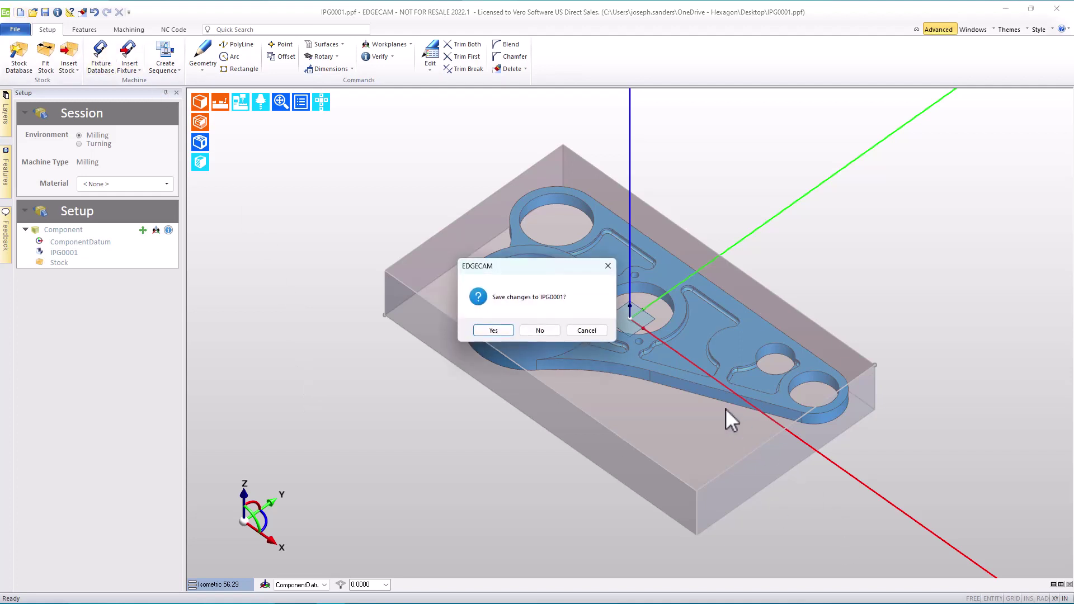
click(540, 330)
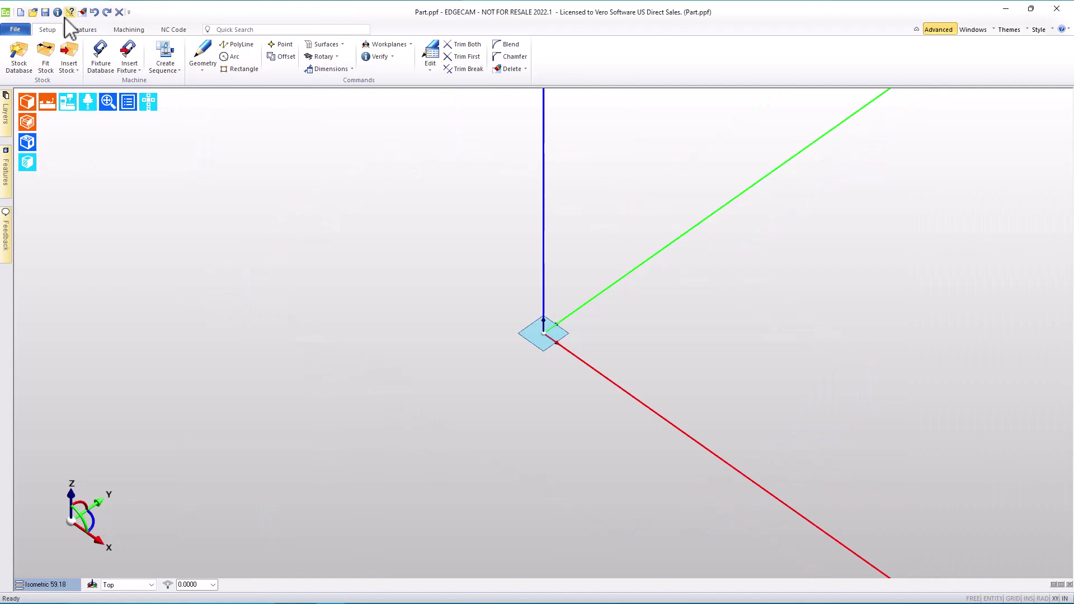
click(33, 12)
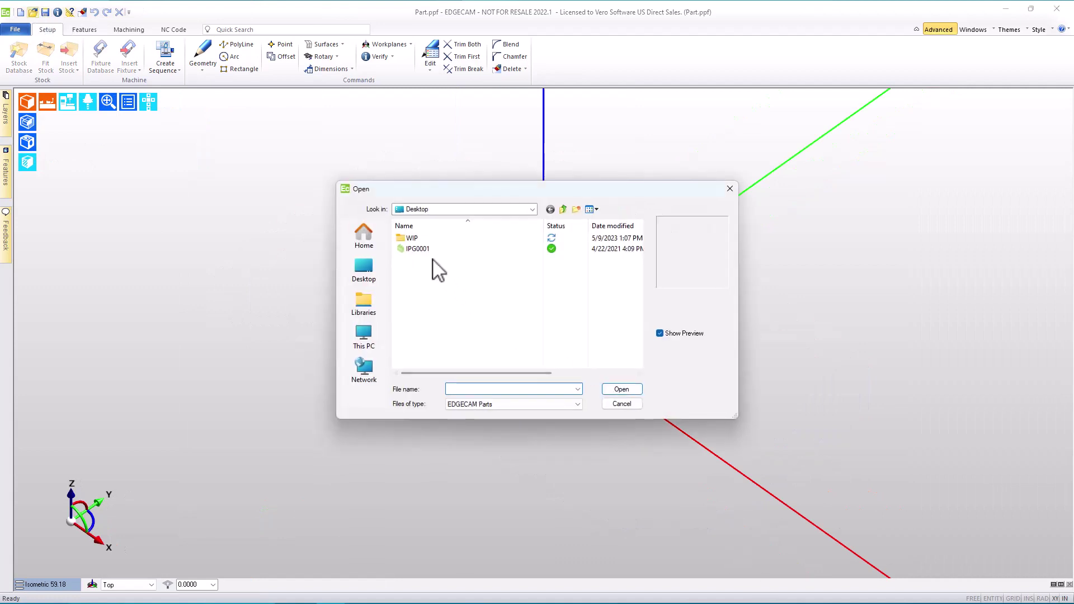
click(421, 250)
double_click(422, 250)
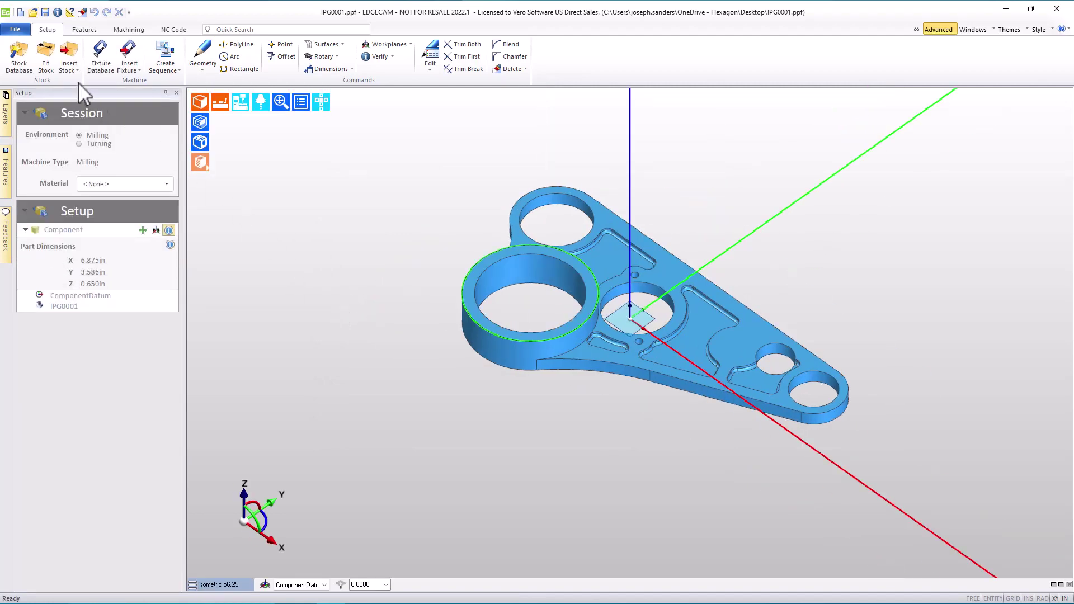
Fit stock with length 7, width 4, height 1 and top offset 0.1
click(46, 53)
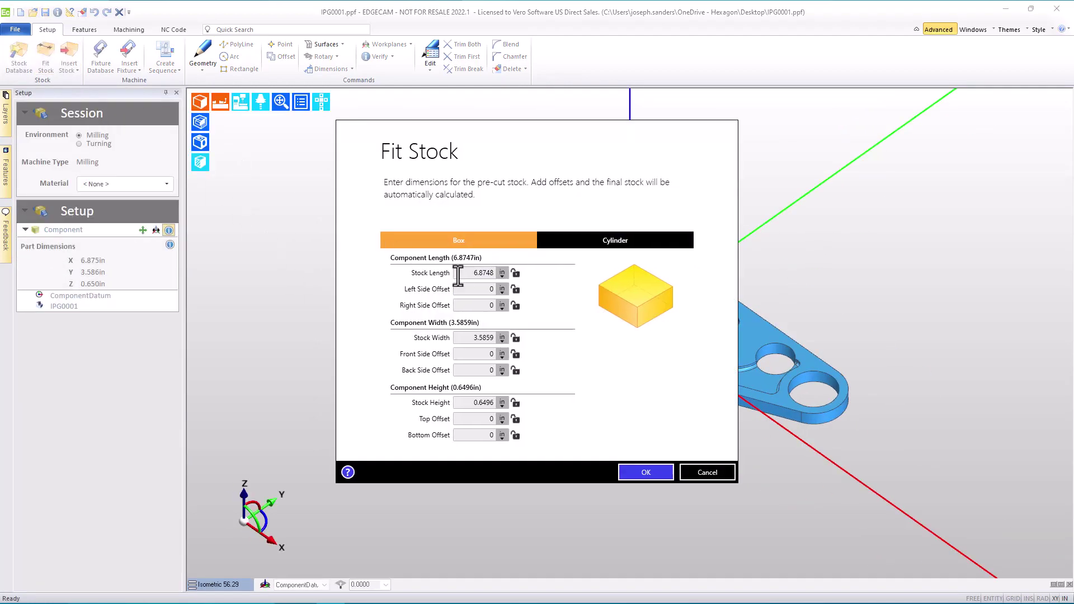
click(462, 273)
text(7)
key(Tab)
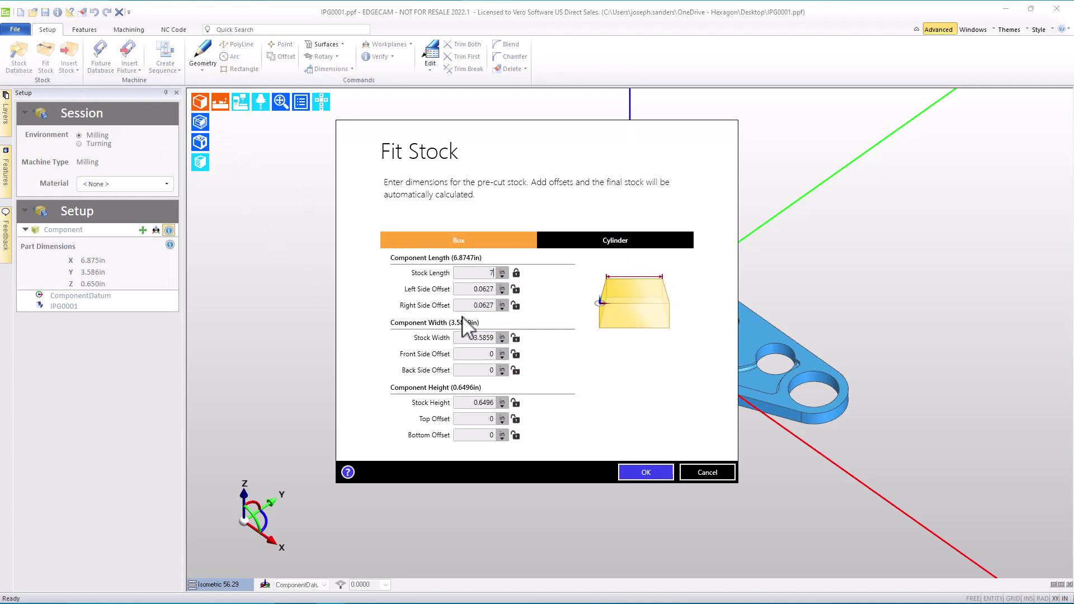
click(458, 337)
double_click(458, 338)
text(4)
click(466, 402)
text(1)
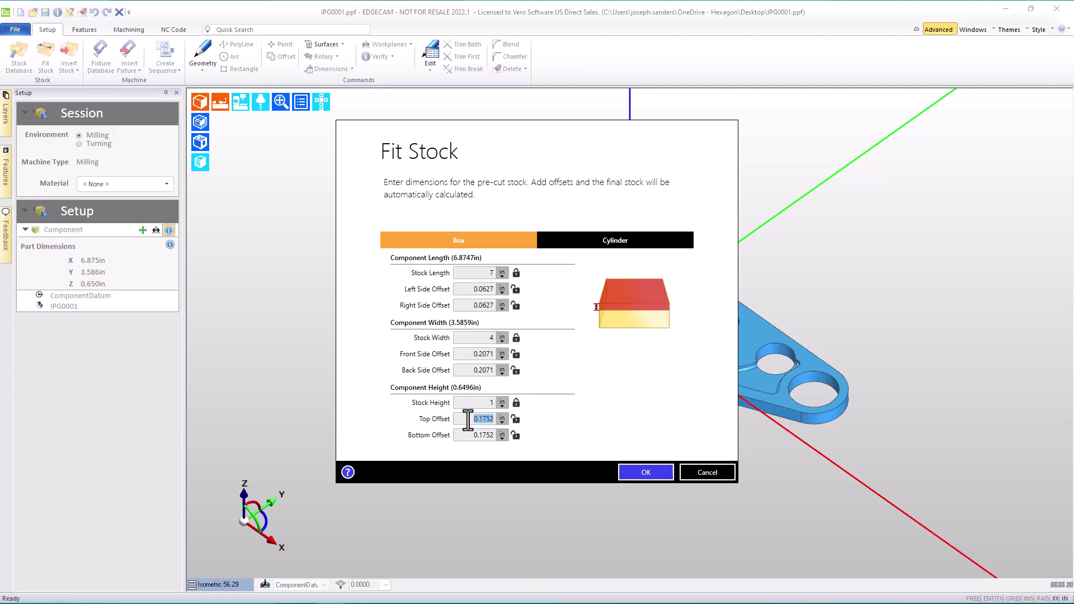
click(468, 419)
text(0.1)
key(Return)
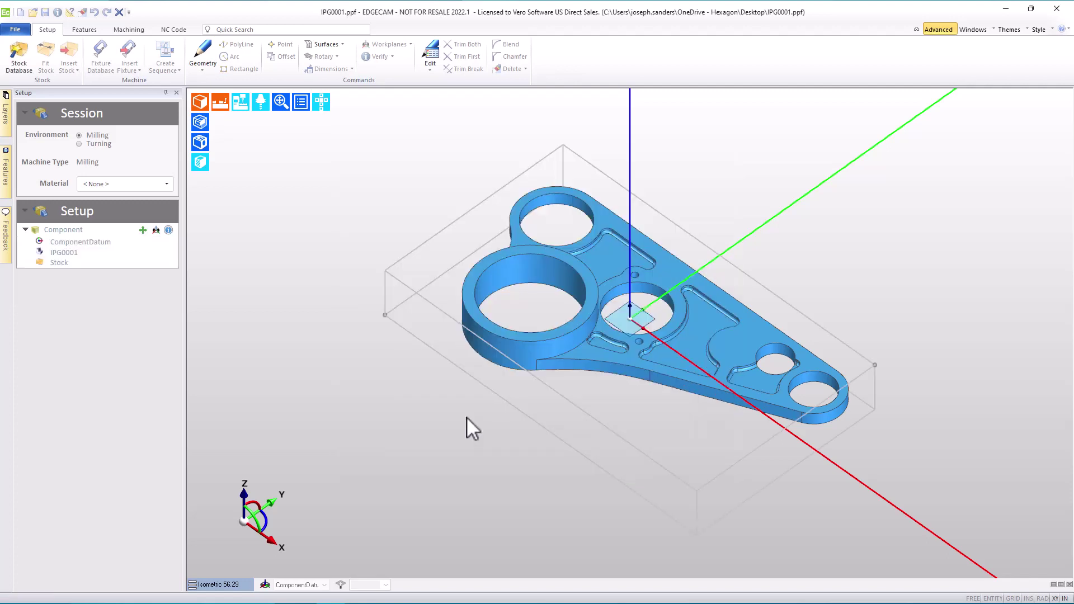
Display the stock as a translucent shaded block, then open and close the Geometry list
click(200, 123)
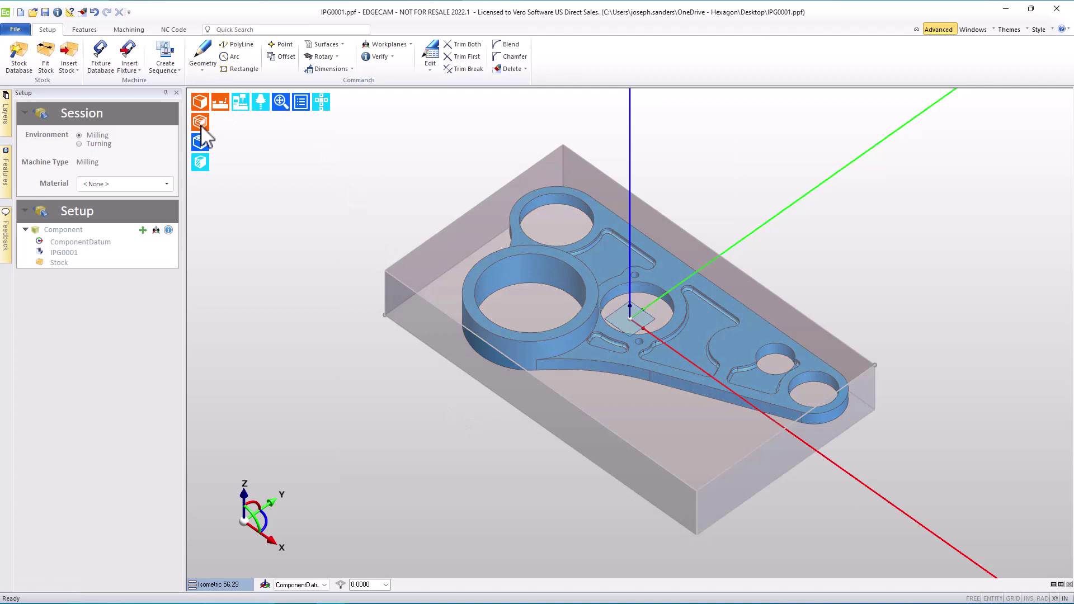
click(203, 62)
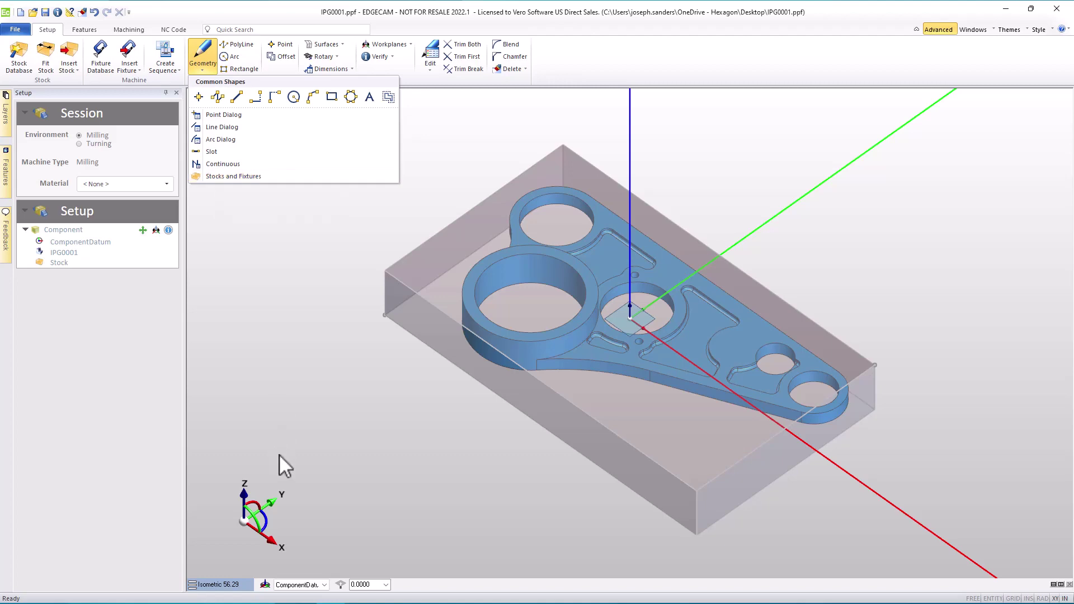
click(253, 406)
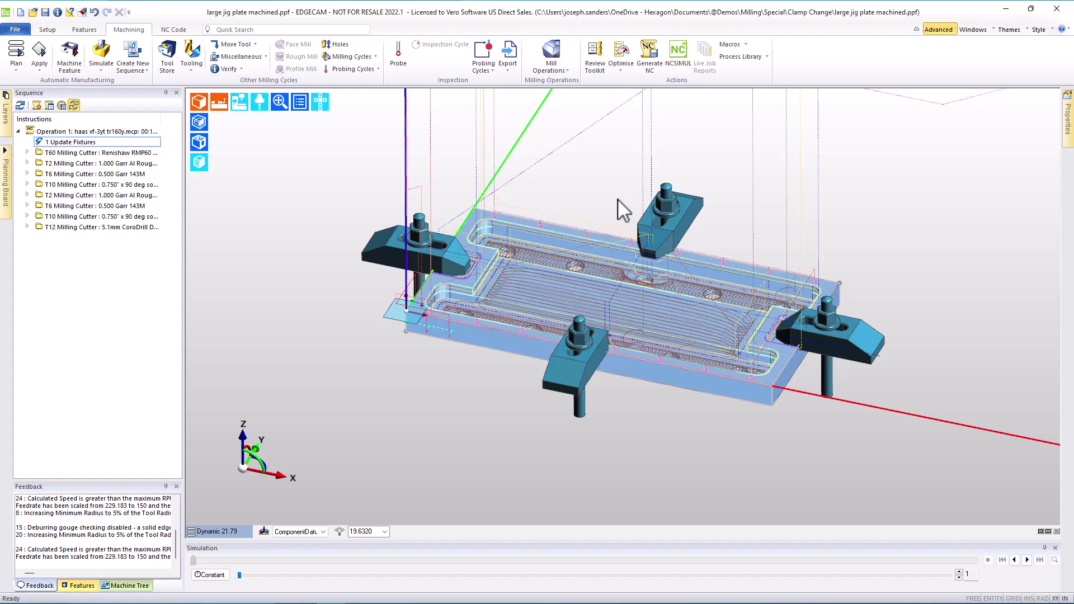
Launch the Simulator for the jig plate sequence and turn Display Guards off
click(102, 56)
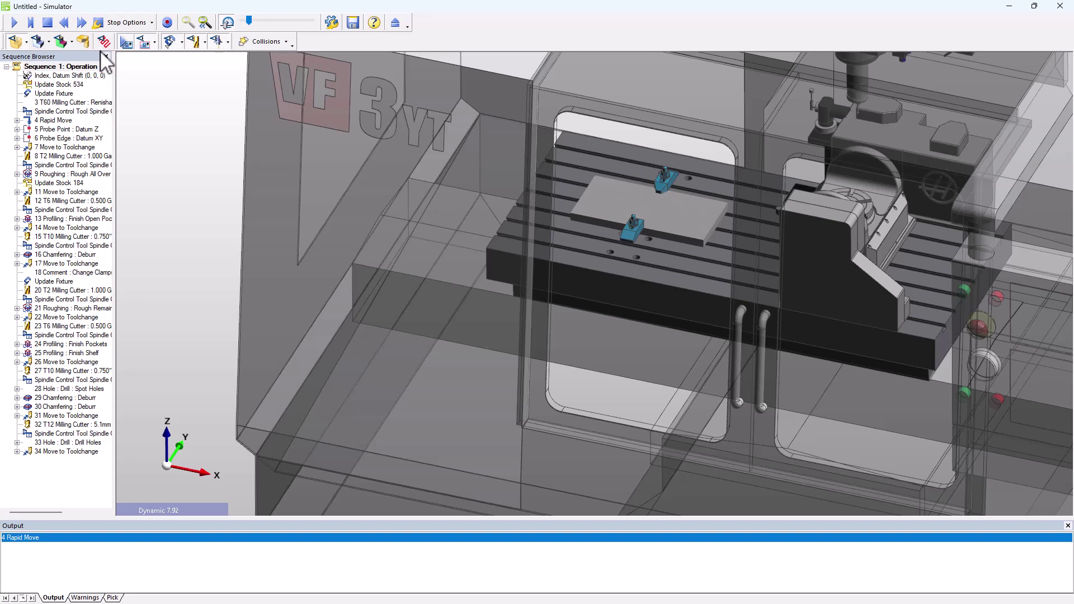
click(155, 44)
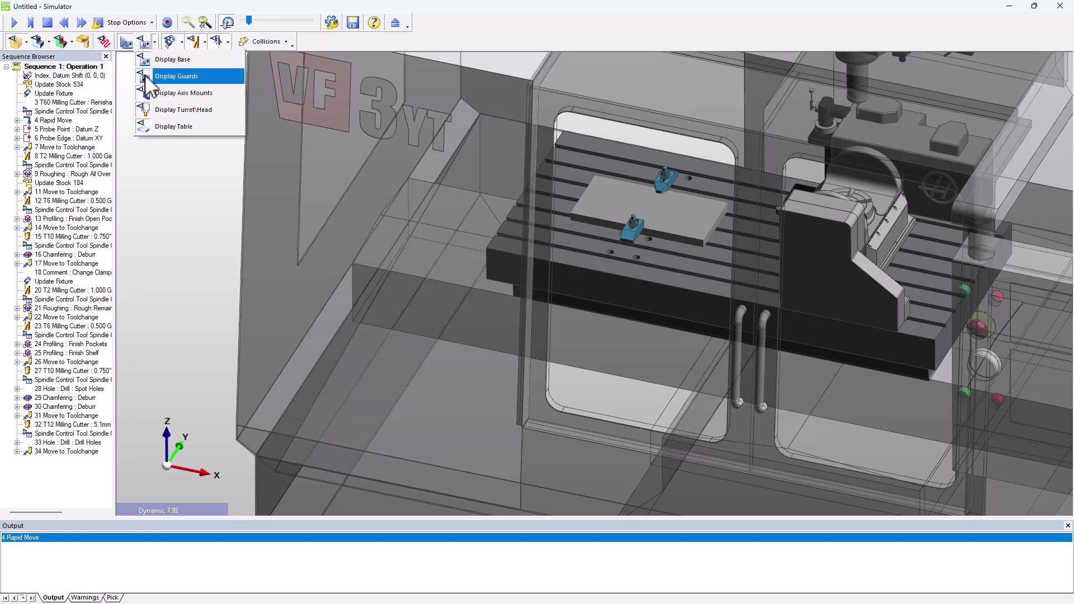
click(168, 76)
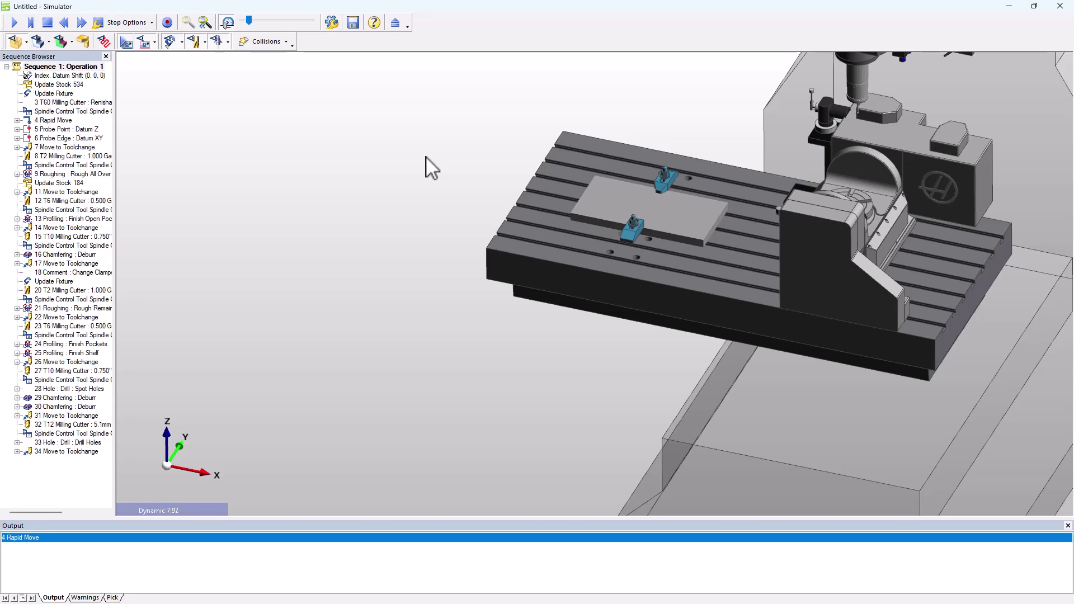
Set the Simulator Options Stock Colour to light green (C0,DC,C0)
right_click(399, 135)
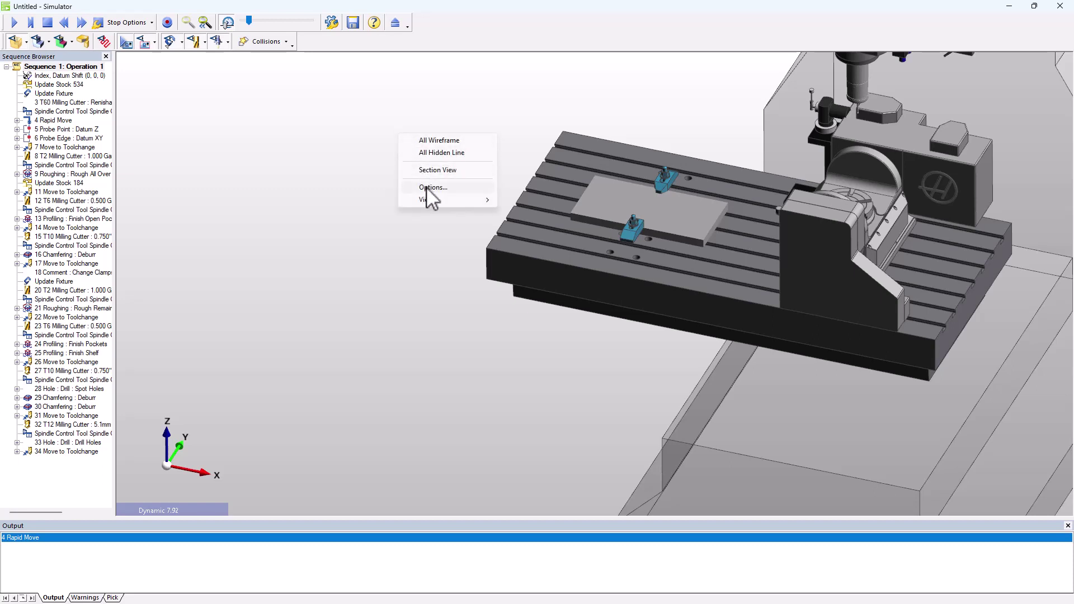
click(333, 25)
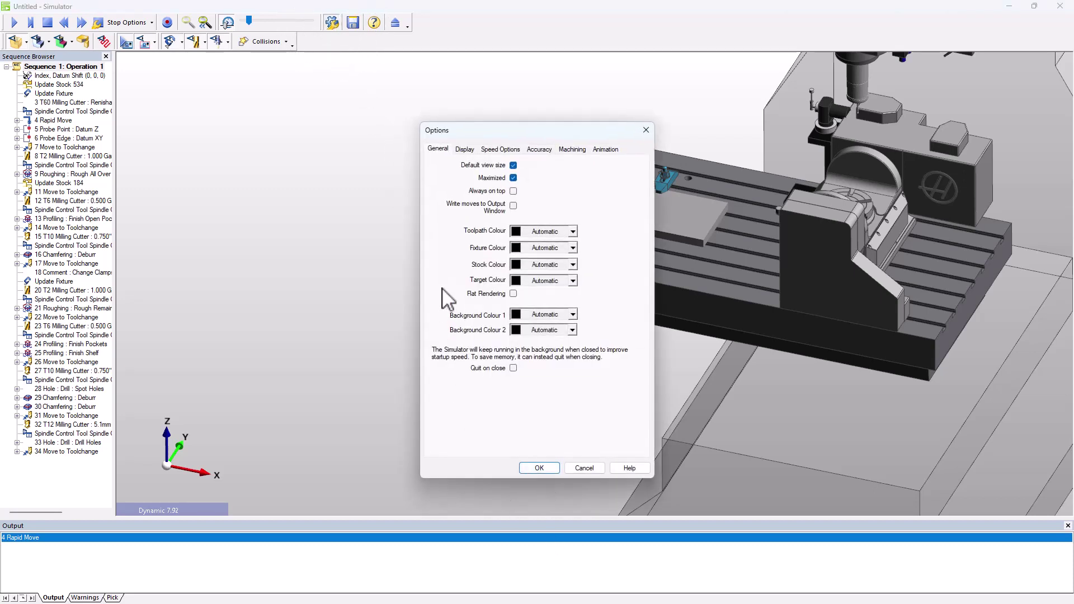
click(553, 264)
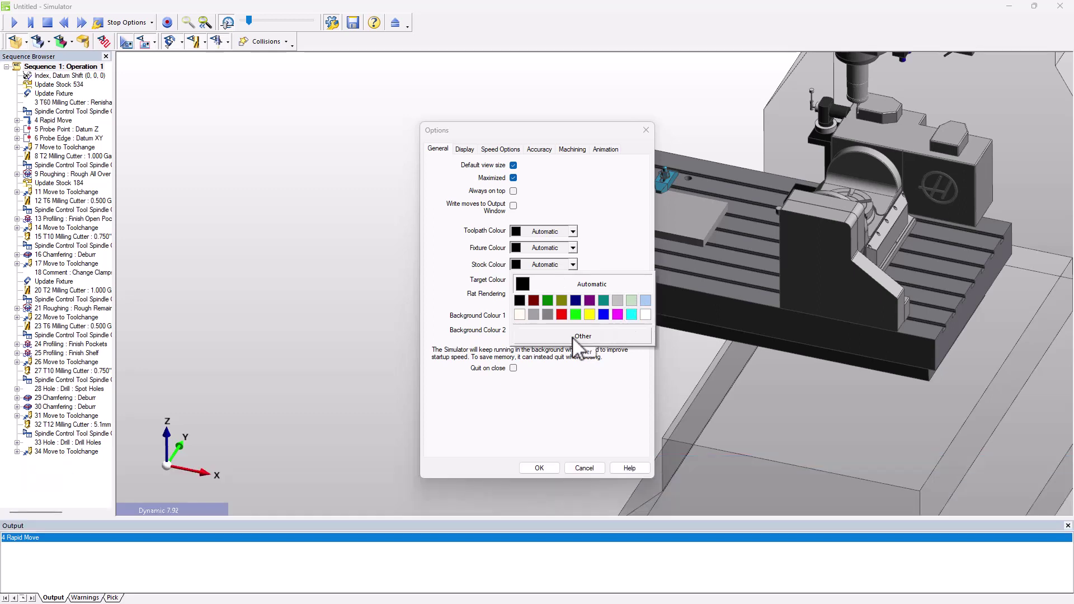
click(631, 301)
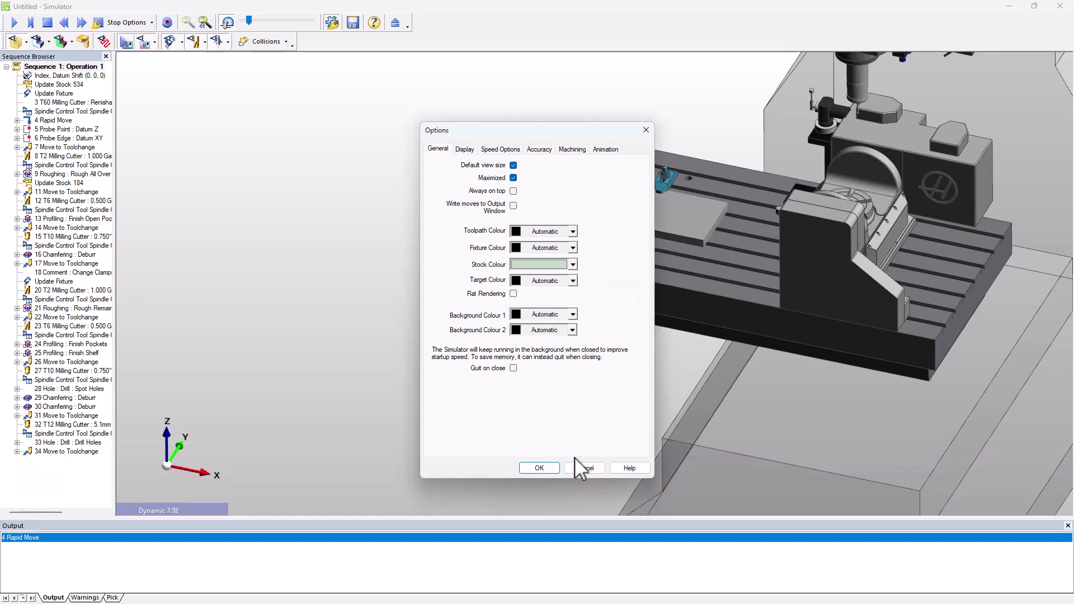
click(539, 468)
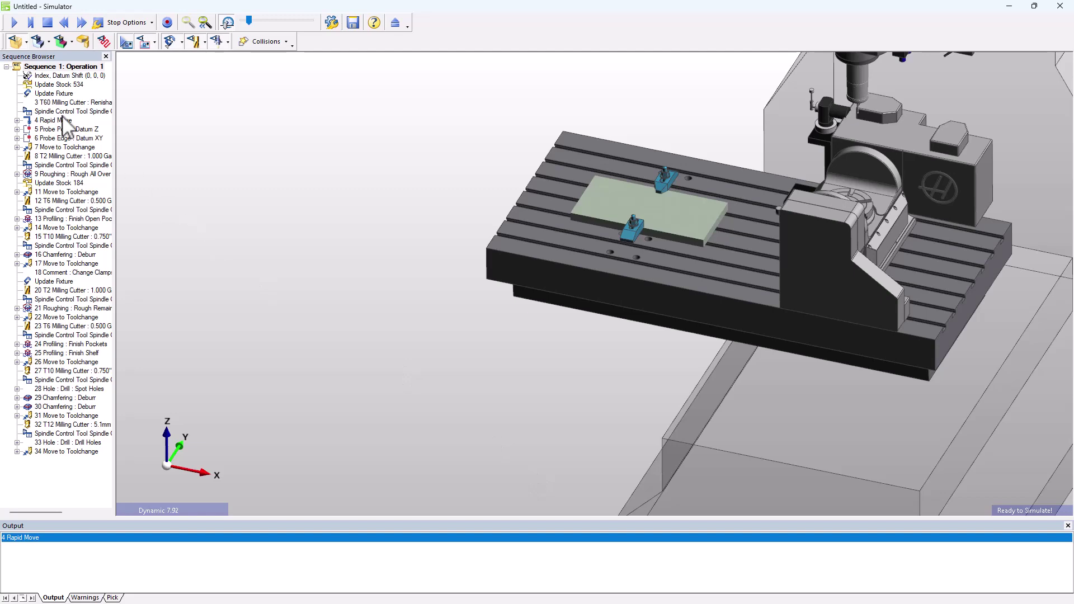
Play the simulation at a higher speed, viewing the spindle front-on and close up
click(14, 23)
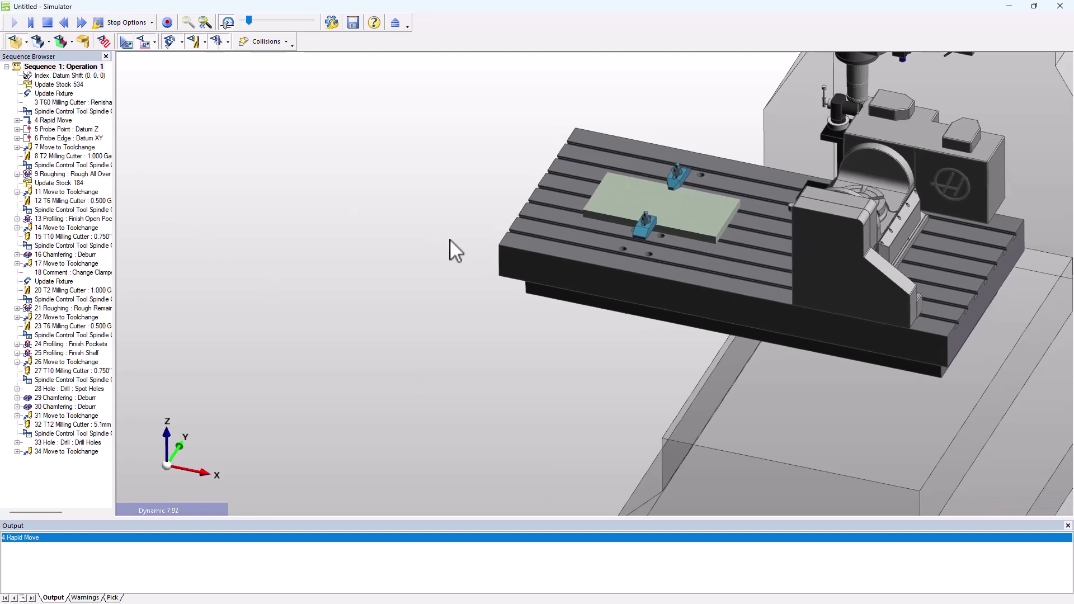
middle_drag(661, 333, 694, 333)
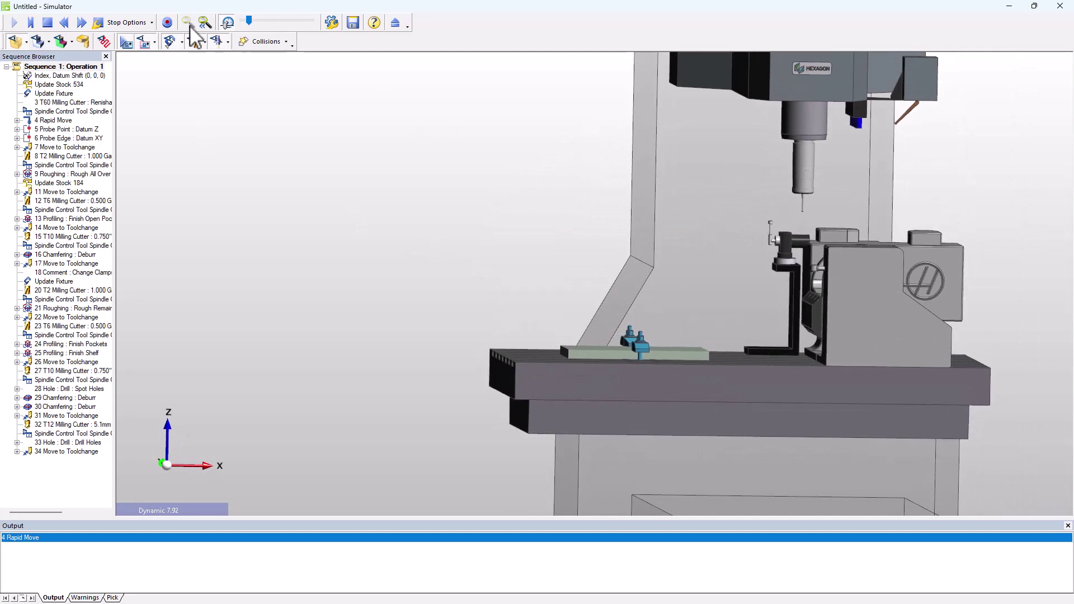
drag(249, 21, 278, 23)
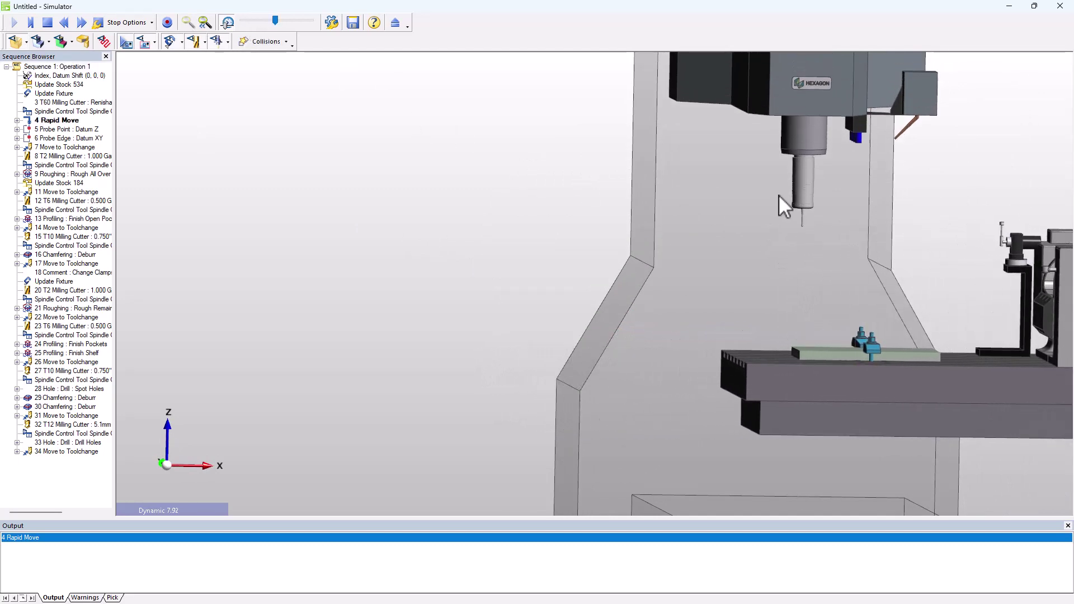
middle_drag(779, 194, 545, 250)
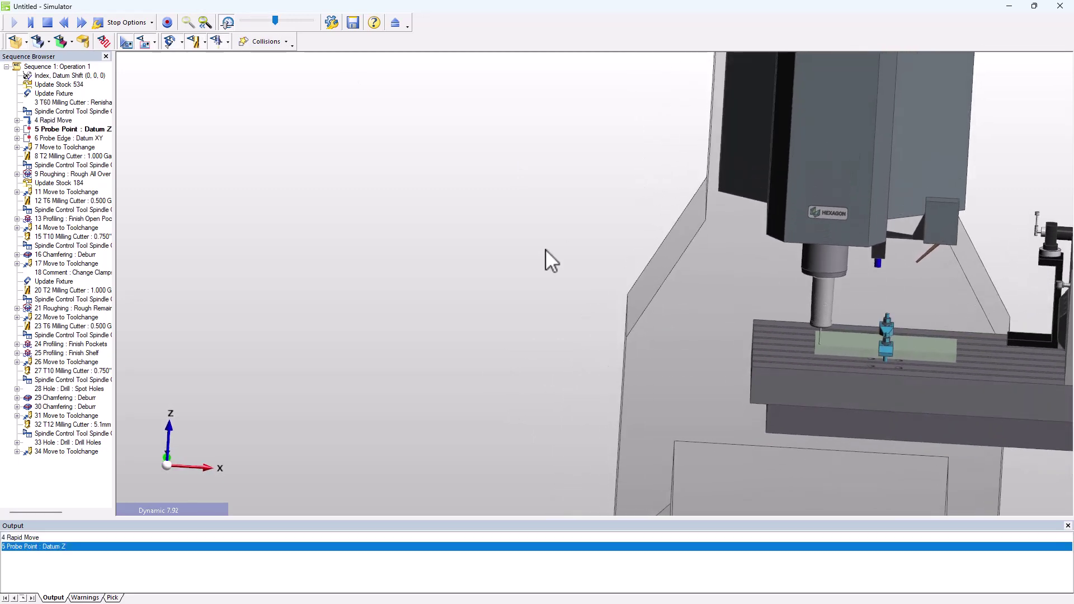